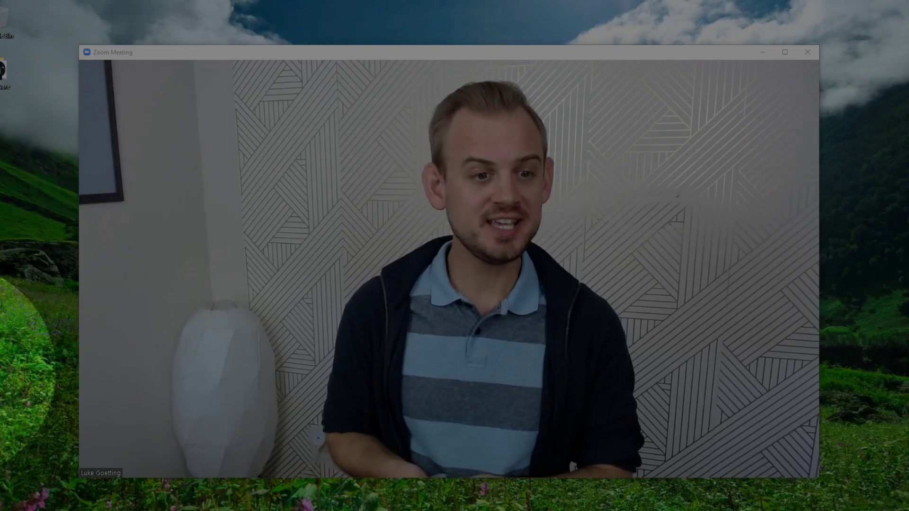
# Step: Keep OBS Virtual Camera selected as Zoom's camera in the Stop Video camera menu
pyautogui.moveTo(133, 449)
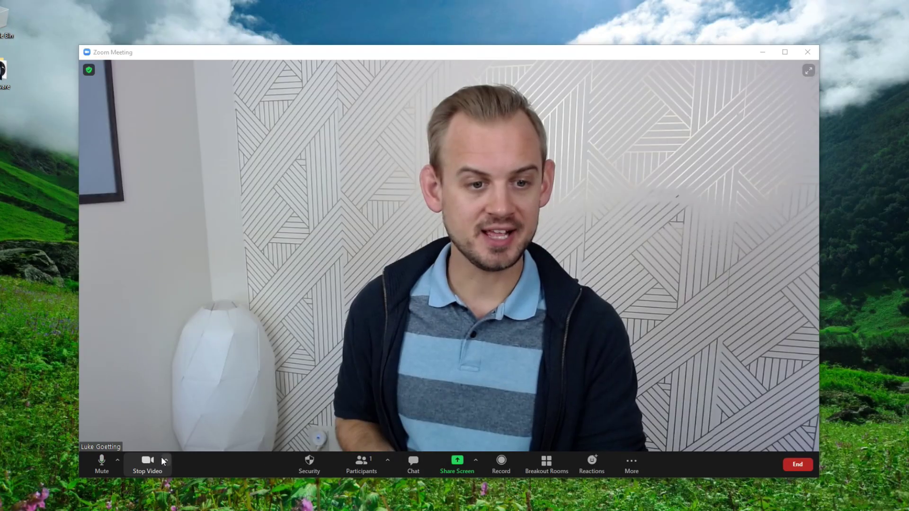
pyautogui.click(164, 460)
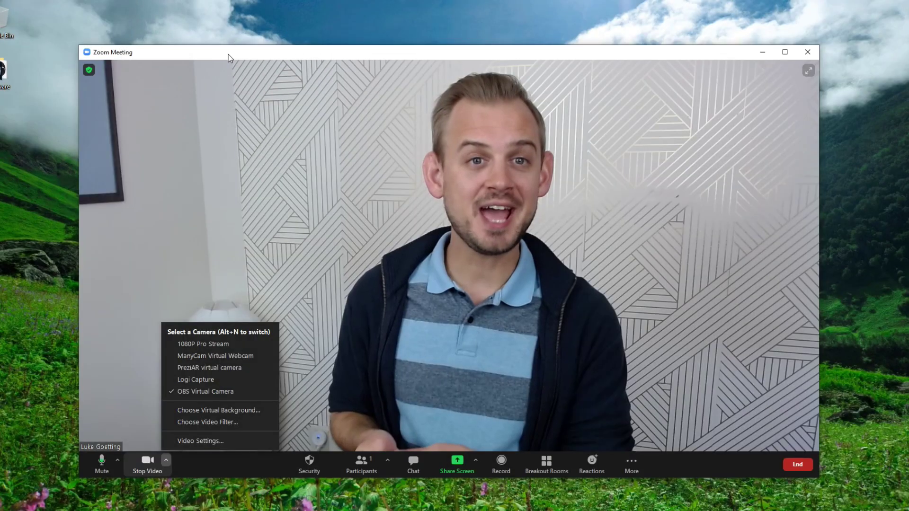
pyautogui.click(228, 55)
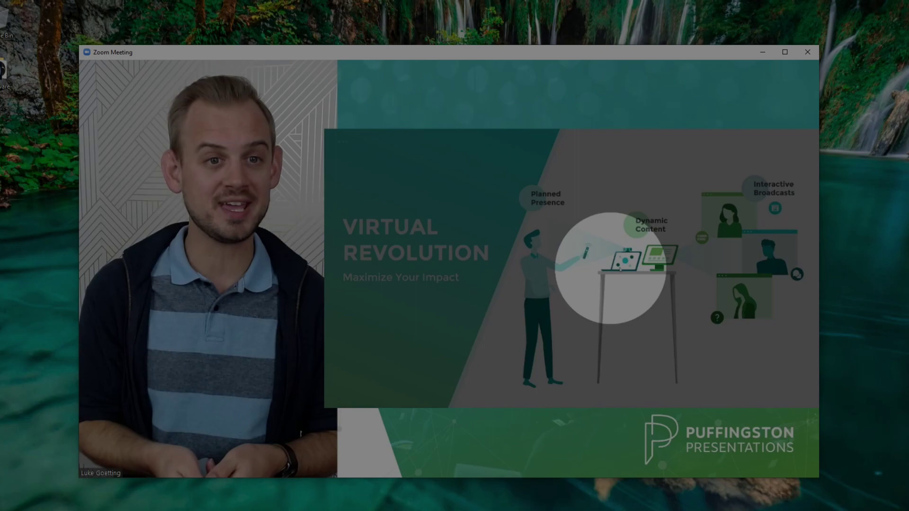
# Step: Advance the presentation to the Virtual Webcams slide and bring OBS Studio onscreen
pyautogui.moveTo(237, 157)
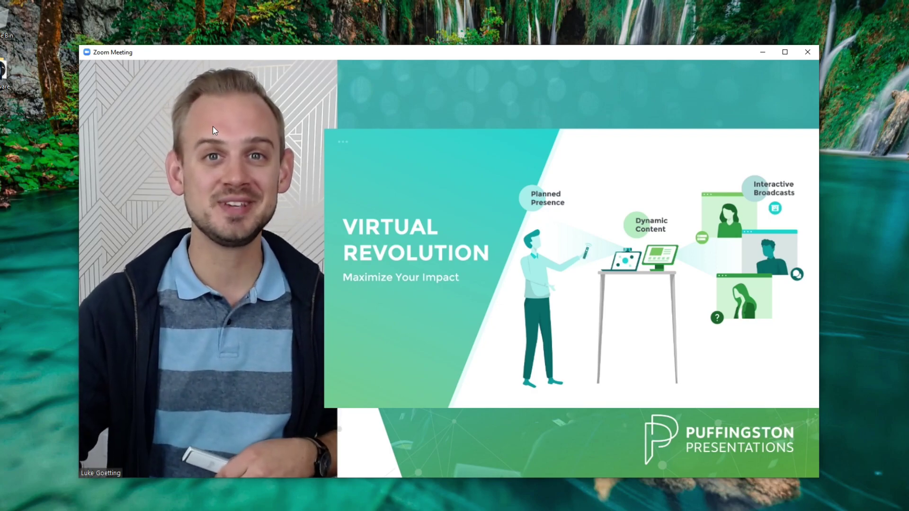
pyautogui.click(658, 216)
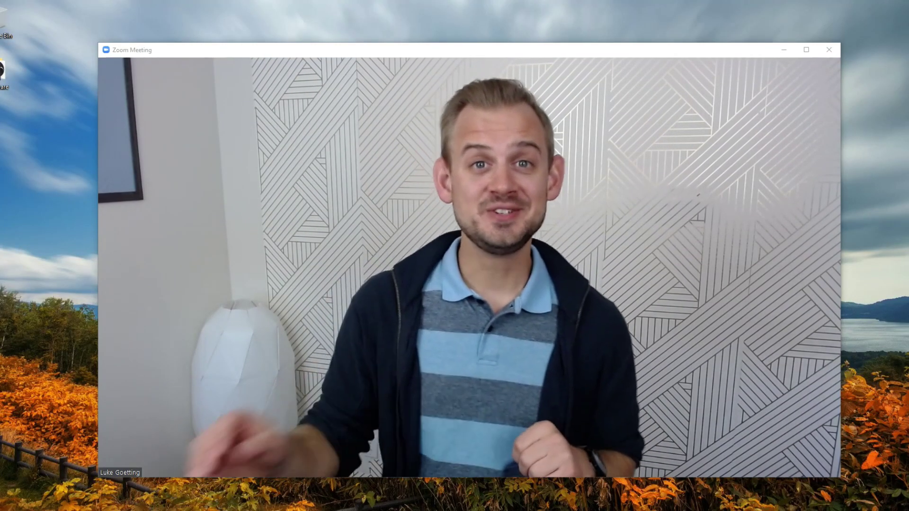
pyautogui.moveTo(908, 62); pyautogui.dragTo(0, 48)
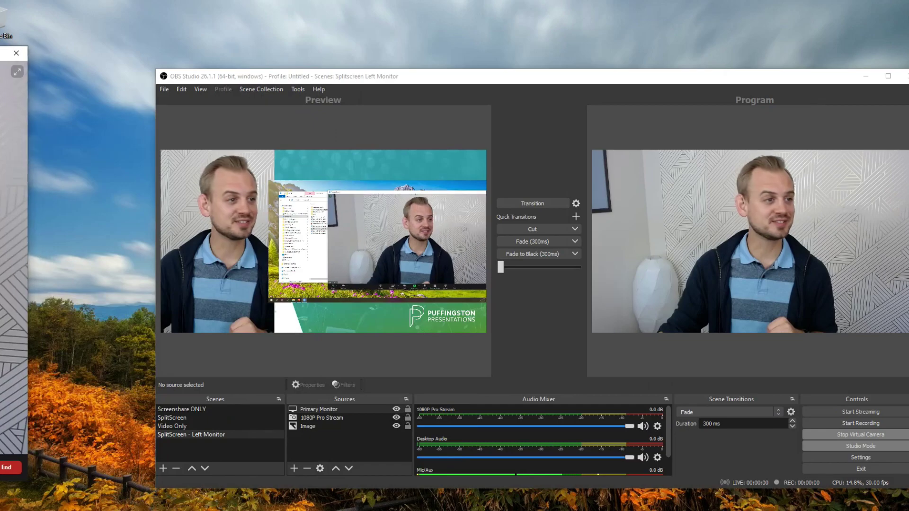
# Step: Transition the SplitScreen - Left Monitor scene to Program, then switch back to Zoom
pyautogui.moveTo(538, 83); pyautogui.dragTo(471, 67)
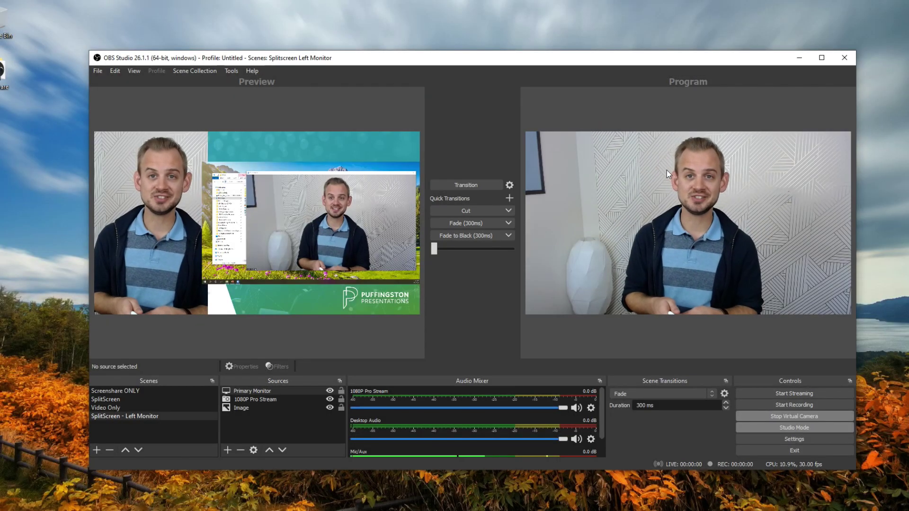
pyautogui.click(457, 185)
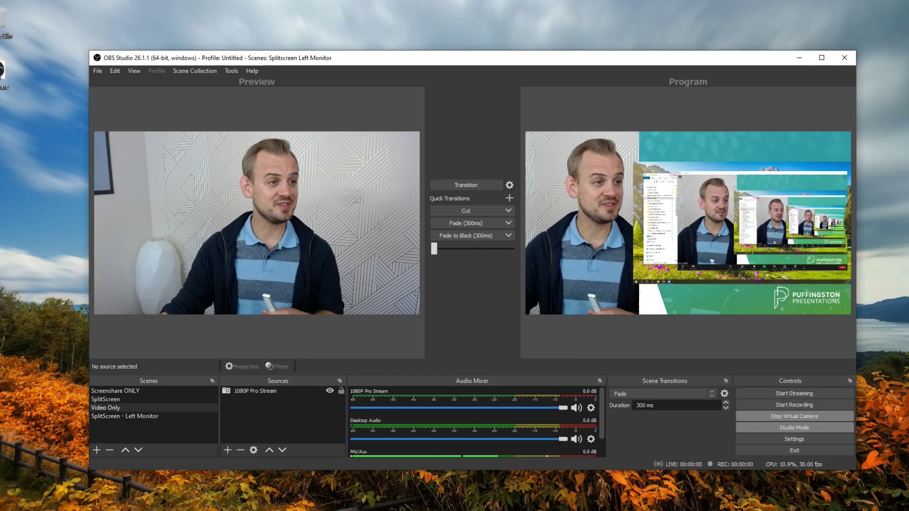
pyautogui.hotkey('alt', 'Tab')
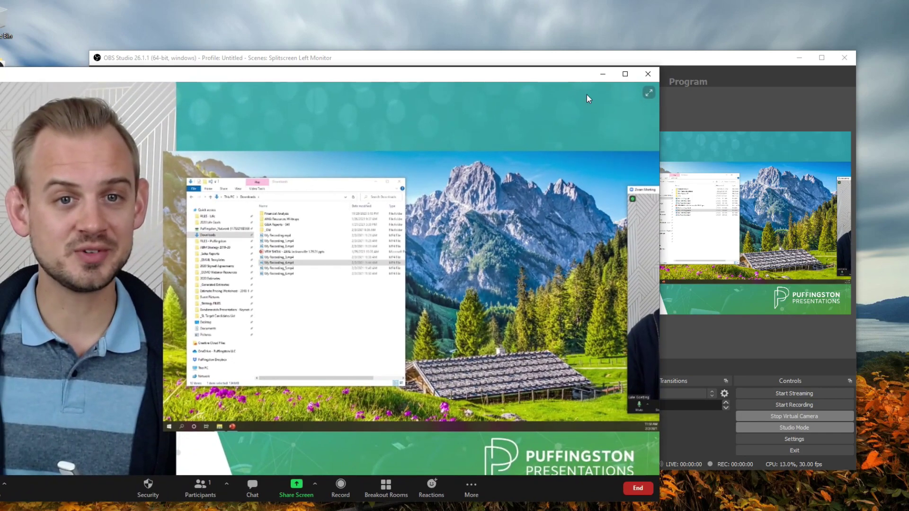
# Step: Shrink and reposition the Zoom window, then put the webcam-only scene live in OBS
pyautogui.moveTo(659, 67); pyautogui.dragTo(332, 142)
pyautogui.moveTo(251, 149); pyautogui.dragTo(328, 141)
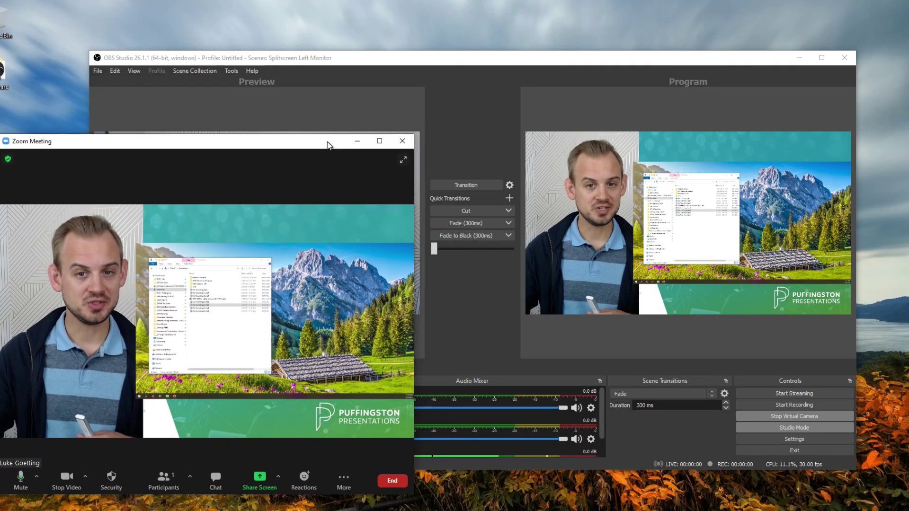
pyautogui.moveTo(480, 65); pyautogui.dragTo(547, 49)
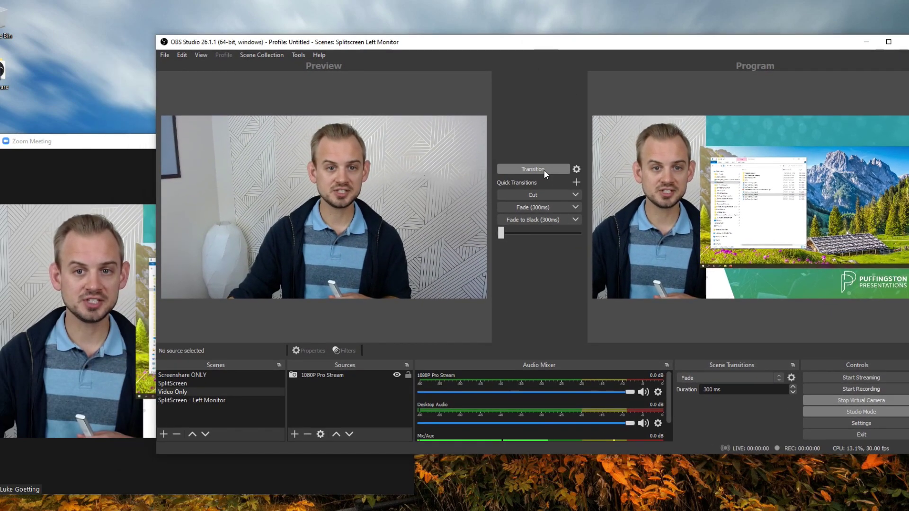
pyautogui.click(544, 170)
# Step: Switch Program back to the split-screen and move Zoom onto the other monitor
pyautogui.click(104, 142)
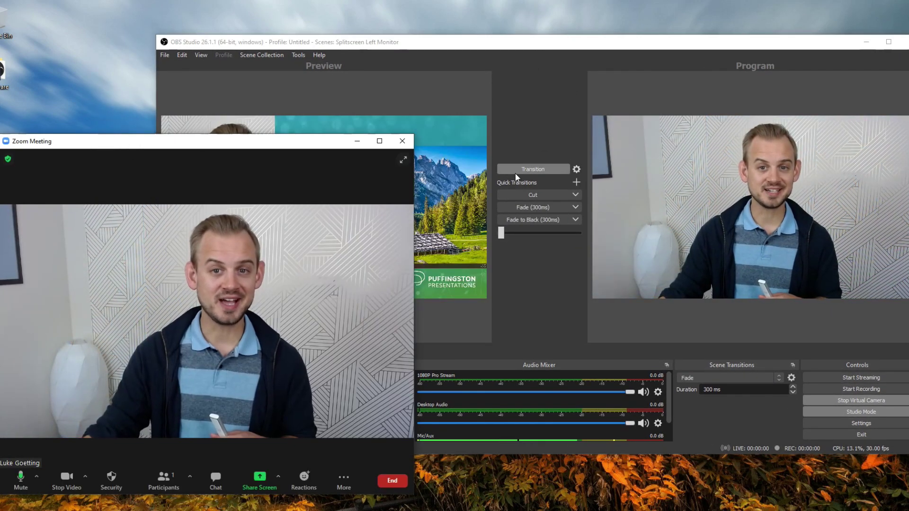
pyautogui.click(546, 168)
pyautogui.click(132, 146)
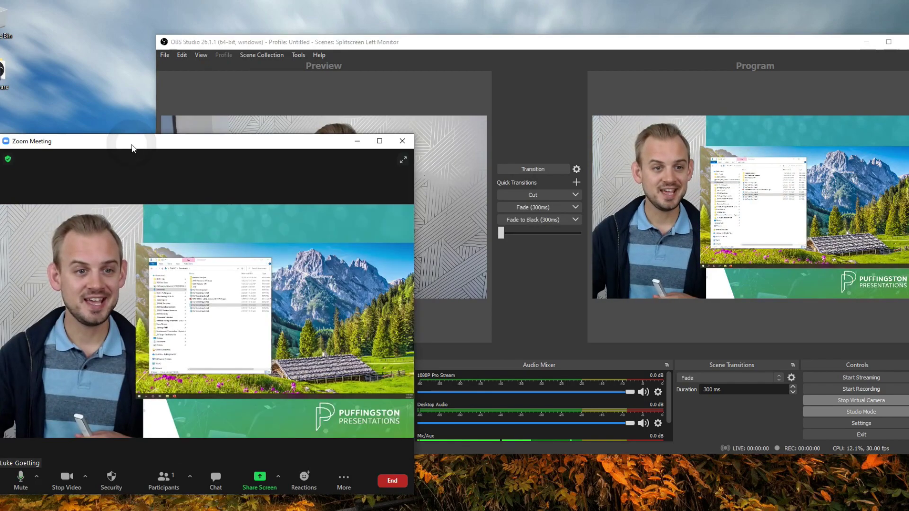
pyautogui.moveTo(132, 146); pyautogui.dragTo(0, 142)
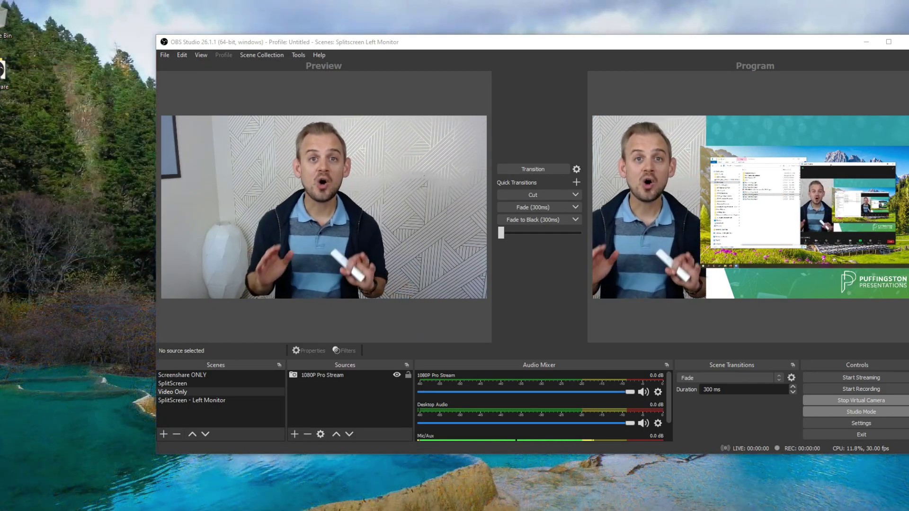
pyautogui.moveTo(686, 43); pyautogui.dragTo(600, 50)
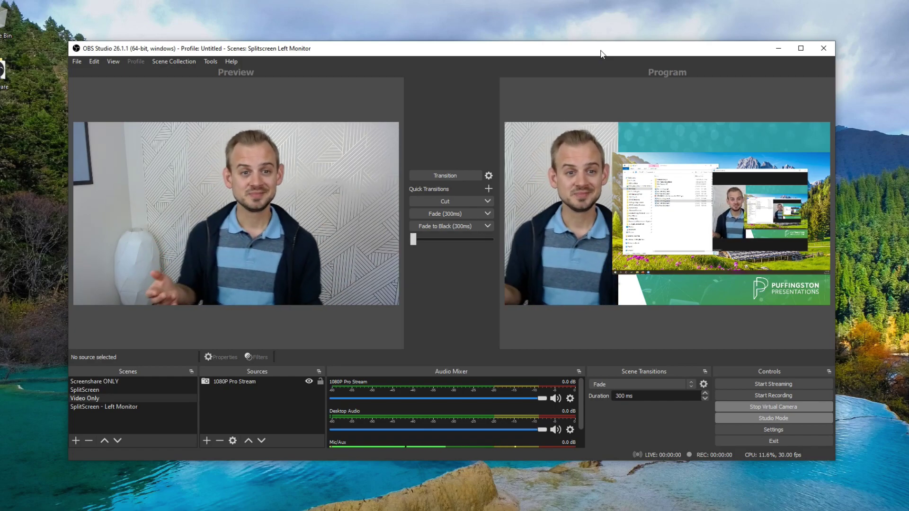
# Step: Send Video Only live, then preview each scene in the Scenes list in turn
pyautogui.click(425, 178)
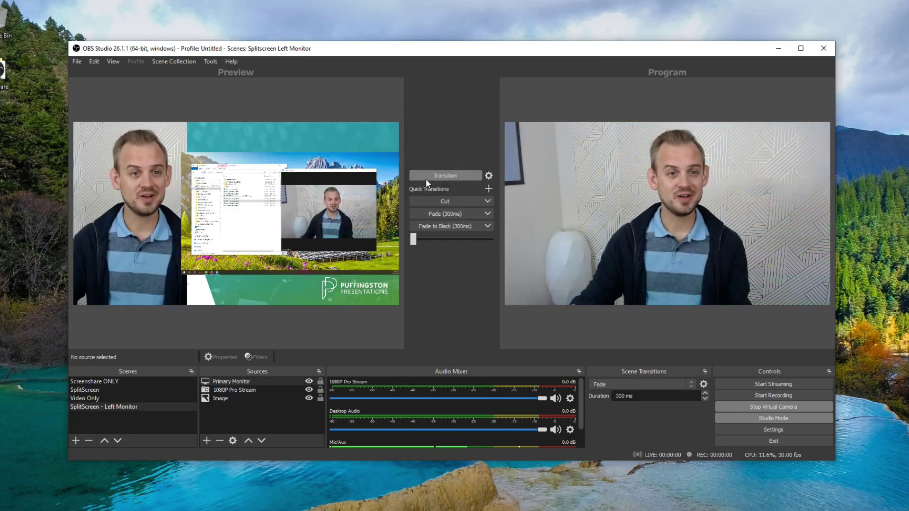
pyautogui.moveTo(439, 52); pyautogui.dragTo(457, 49)
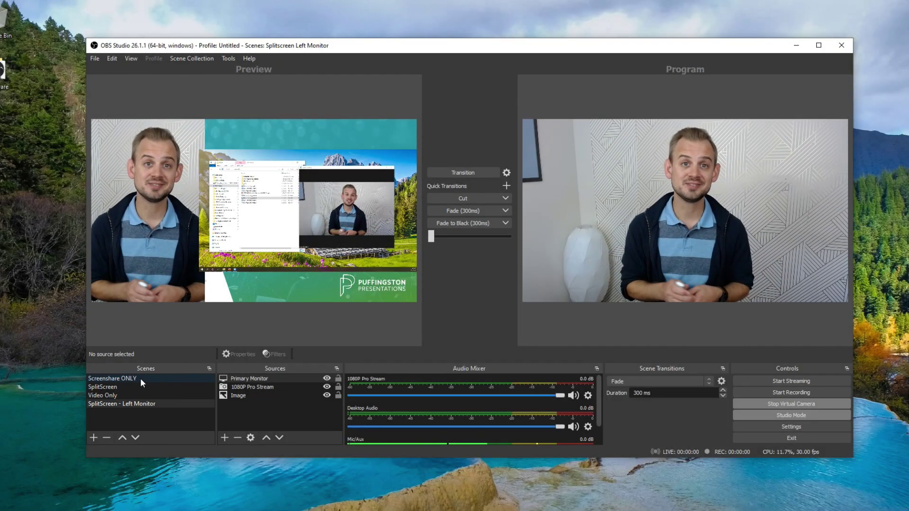
pyautogui.click(140, 378)
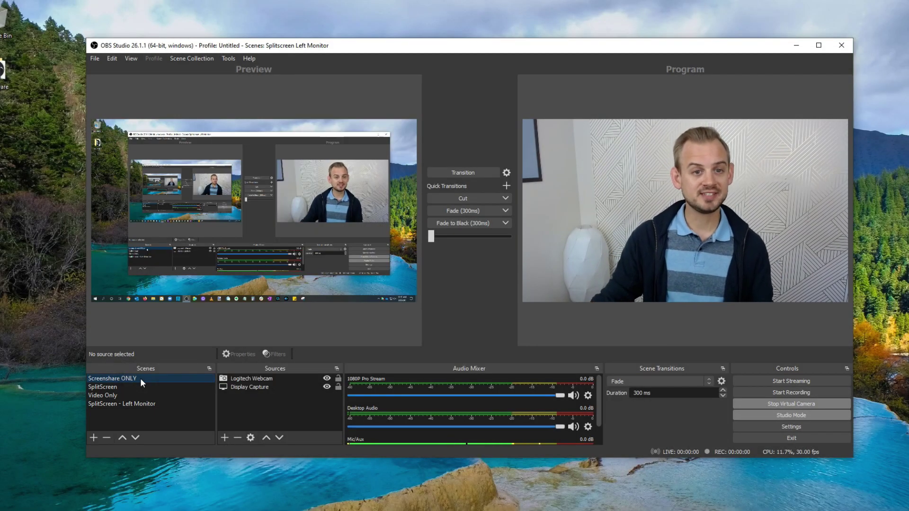
pyautogui.click(140, 388)
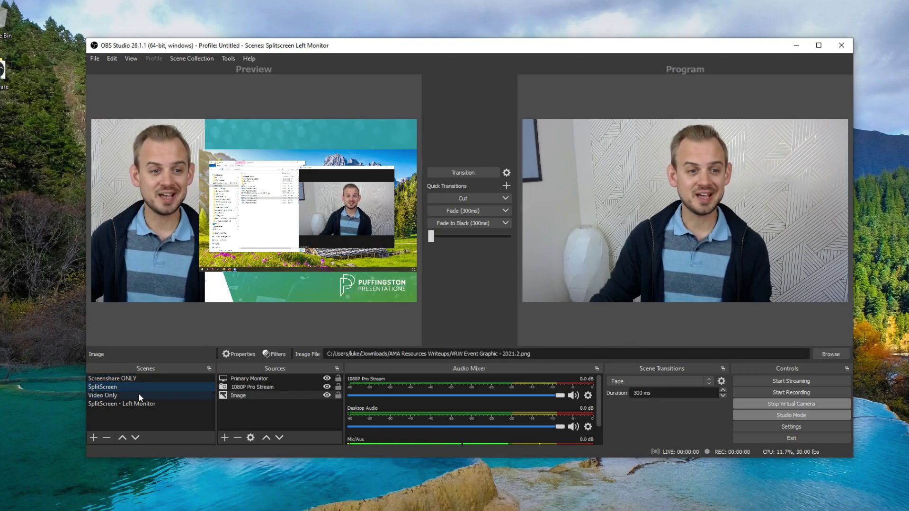
pyautogui.click(137, 397)
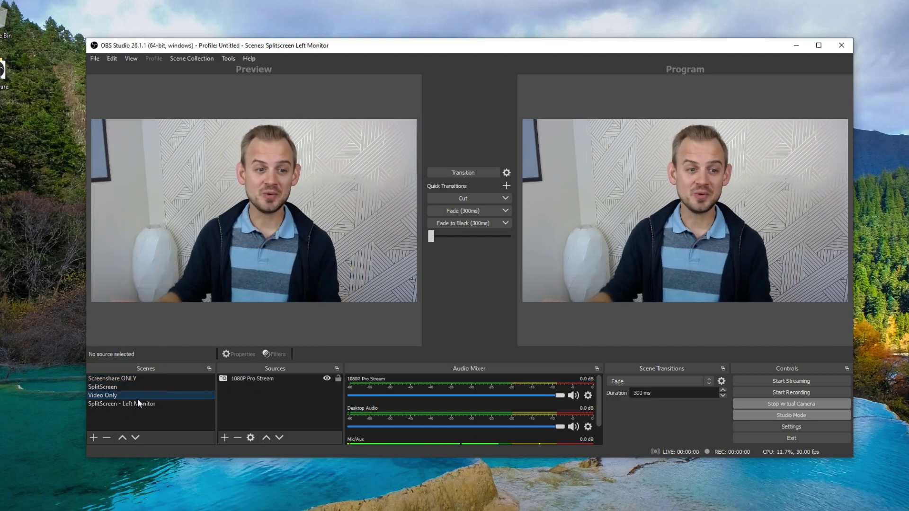
pyautogui.click(137, 402)
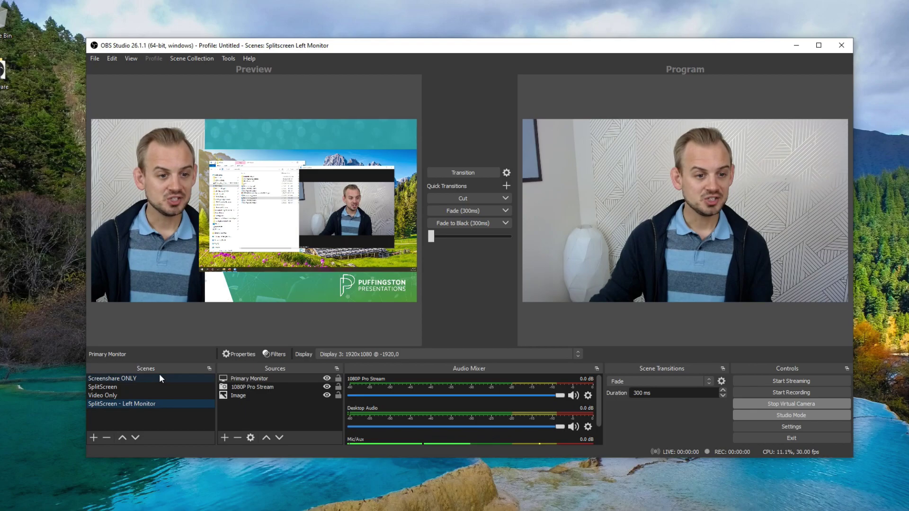
# Step: Queue SplitScreen in Preview and transition twice, toggling Program between SplitScreen and Video Only
pyautogui.click(159, 375)
pyautogui.click(149, 386)
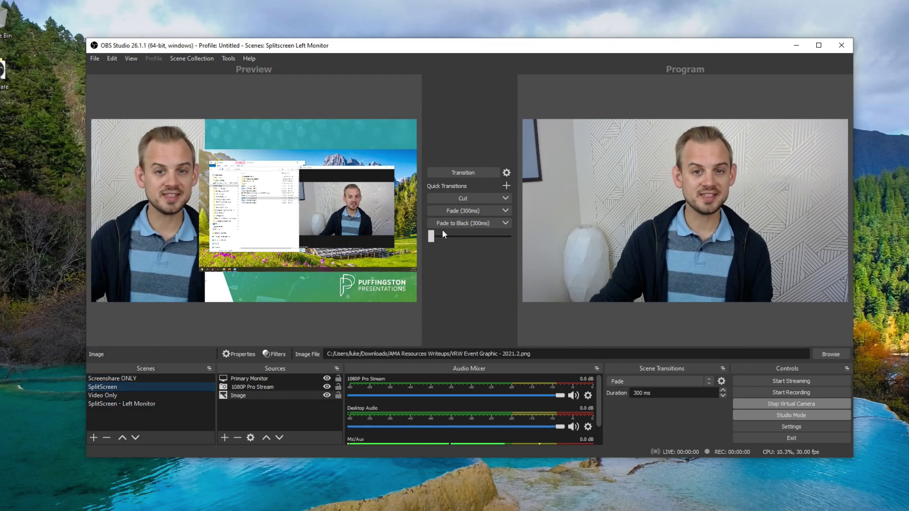
pyautogui.click(478, 172)
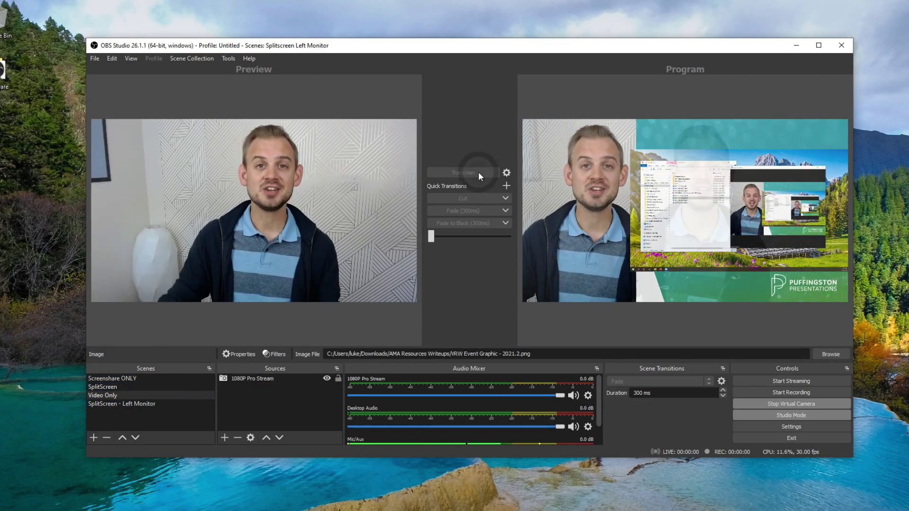
pyautogui.click(478, 172)
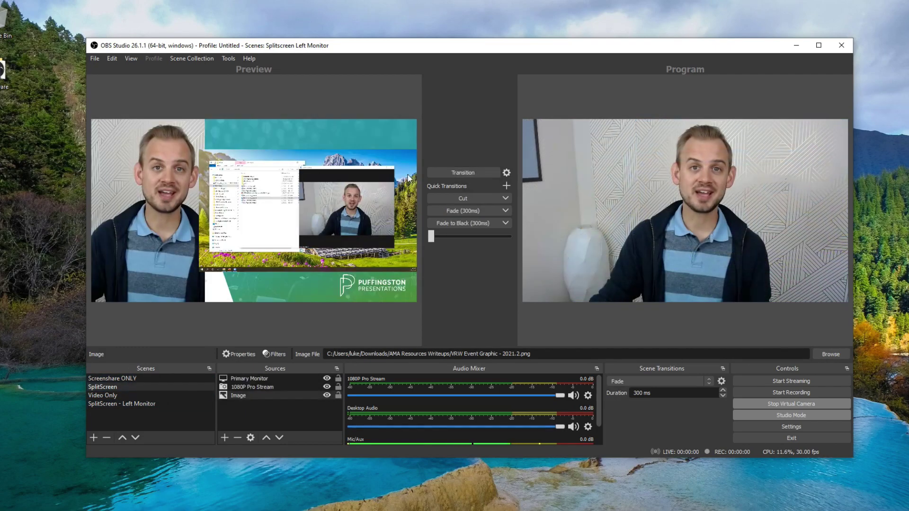
# Step: Create a 'Test Video' scene and add the existing Display Capture source to it
pyautogui.click(99, 437)
pyautogui.write('Test Video')
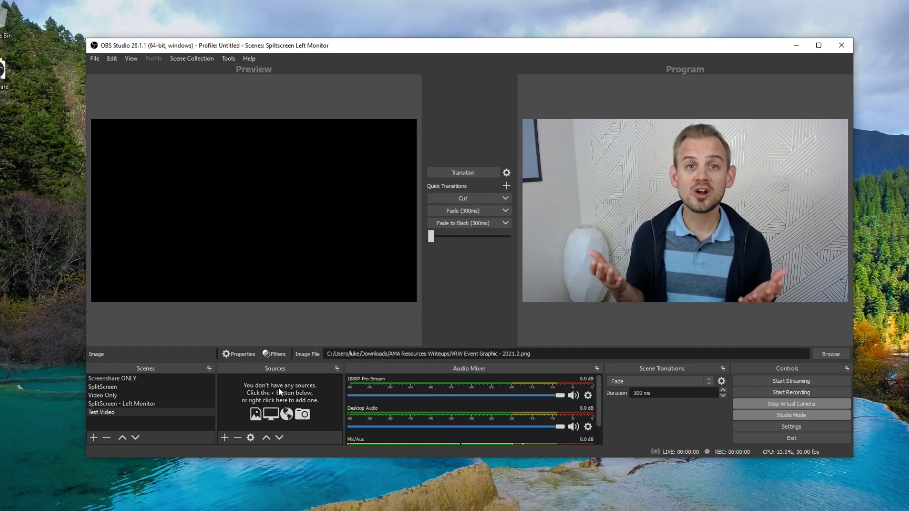
pyautogui.click(222, 436)
pyautogui.click(254, 311)
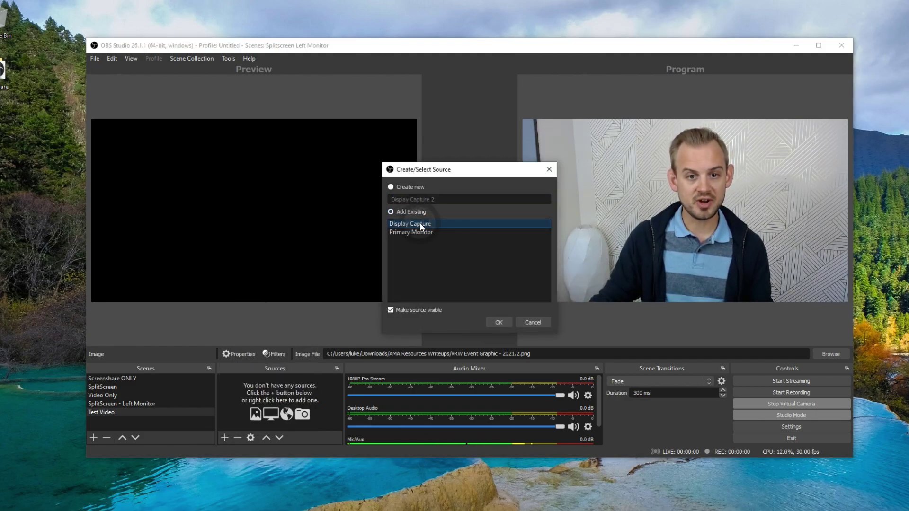
pyautogui.click(505, 322)
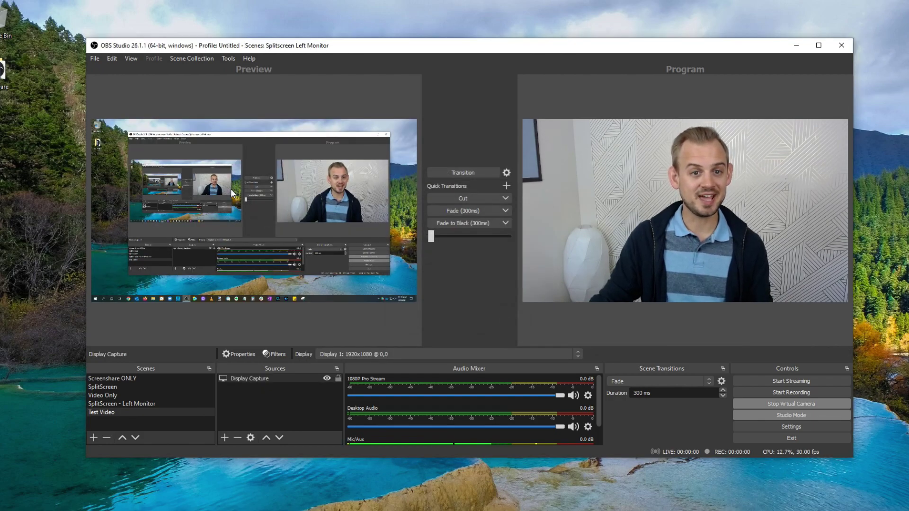
# Step: Turn off Lock Preview and shrink the Display Capture into a small top-right frame
pyautogui.rightClick(232, 192)
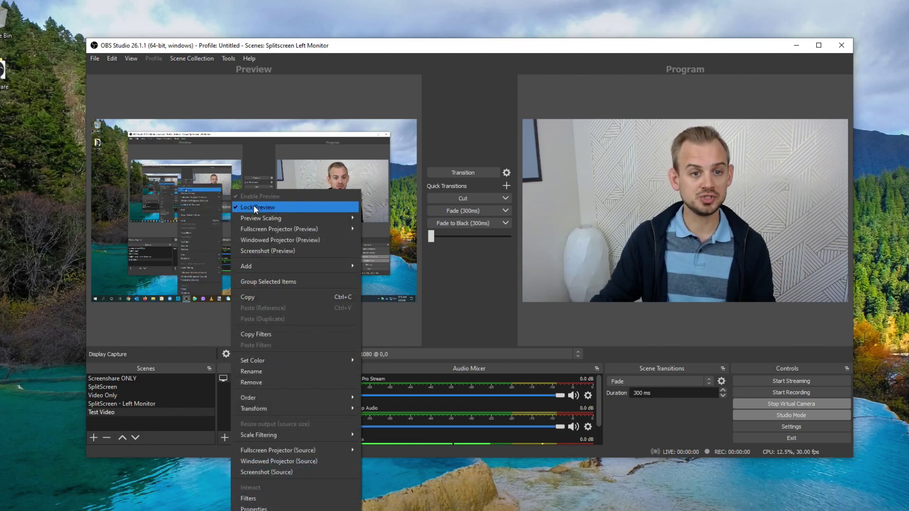
pyautogui.click(255, 208)
pyautogui.moveTo(92, 119); pyautogui.dragTo(209, 183)
pyautogui.moveTo(293, 236); pyautogui.dragTo(272, 196)
pyautogui.moveTo(186, 141); pyautogui.dragTo(250, 178)
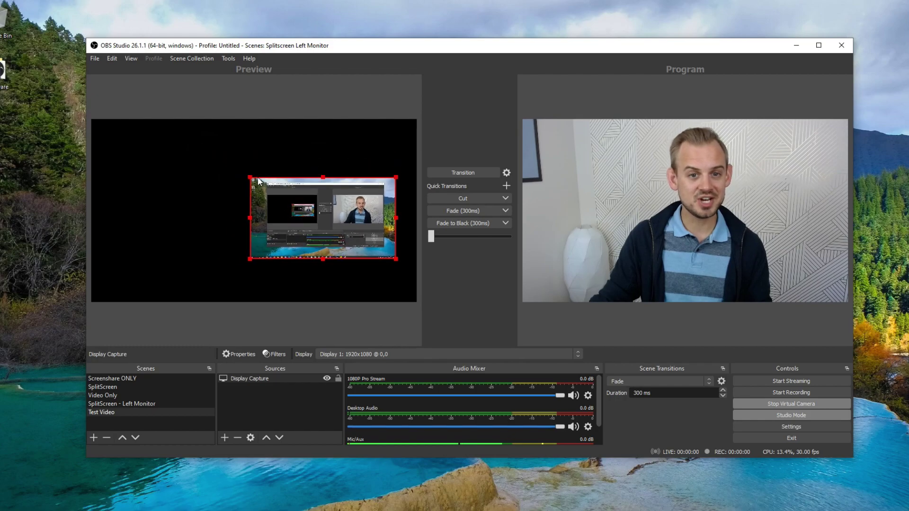
pyautogui.moveTo(290, 205); pyautogui.dragTo(307, 147)
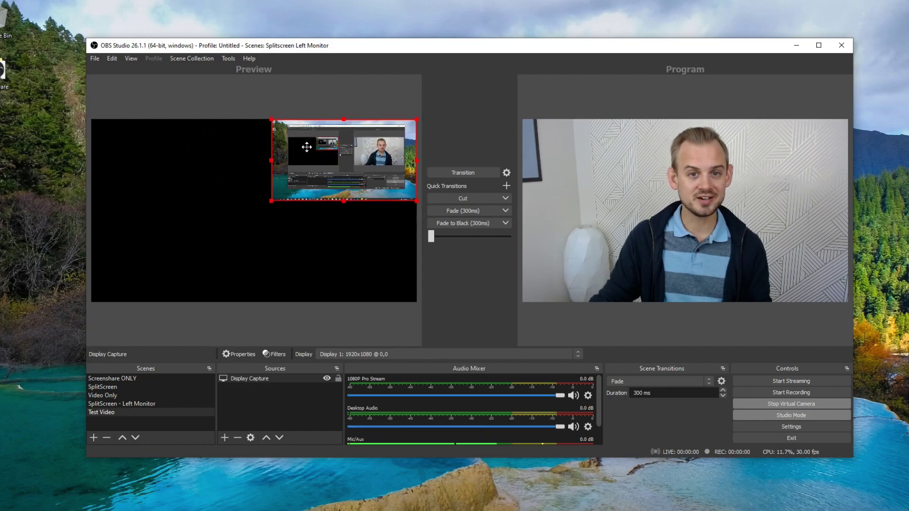
pyautogui.click(228, 438)
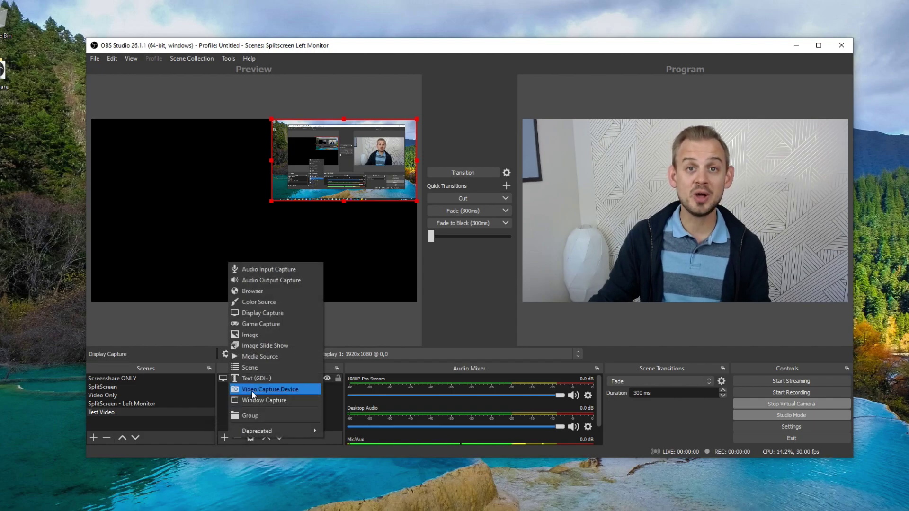
# Step: Add the existing 1080P Pro Stream video capture device to the Test Video scene
pyautogui.click(251, 389)
pyautogui.click(421, 213)
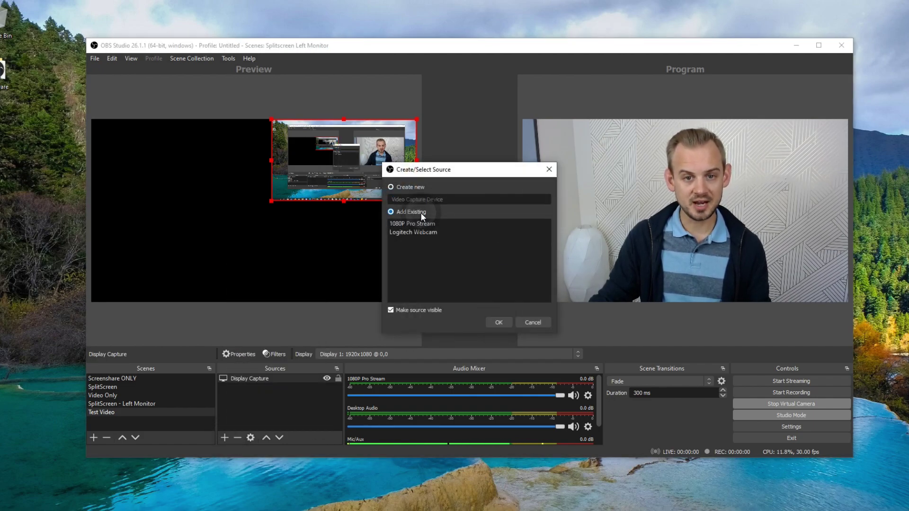
pyautogui.click(424, 224)
pyautogui.click(500, 322)
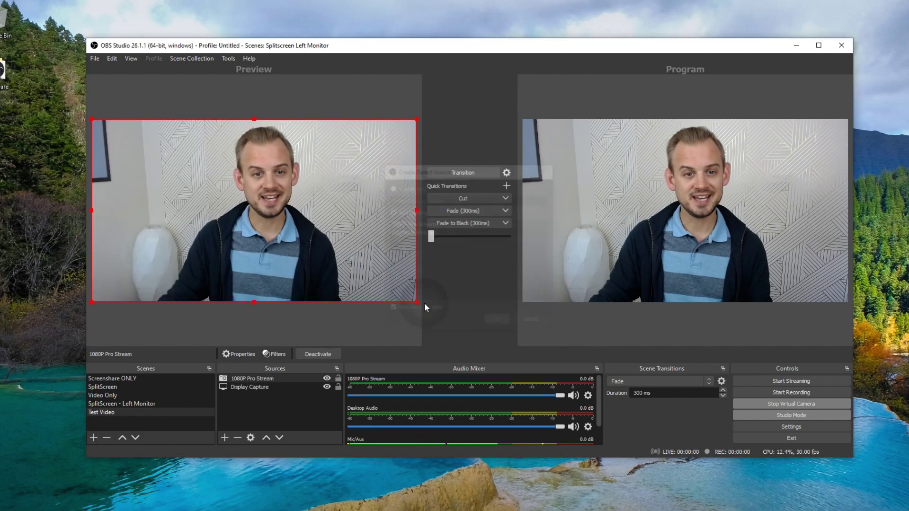
# Step: Resize the webcam into the lower-left corner and transition the layout to Program
pyautogui.moveTo(417, 118); pyautogui.dragTo(308, 181)
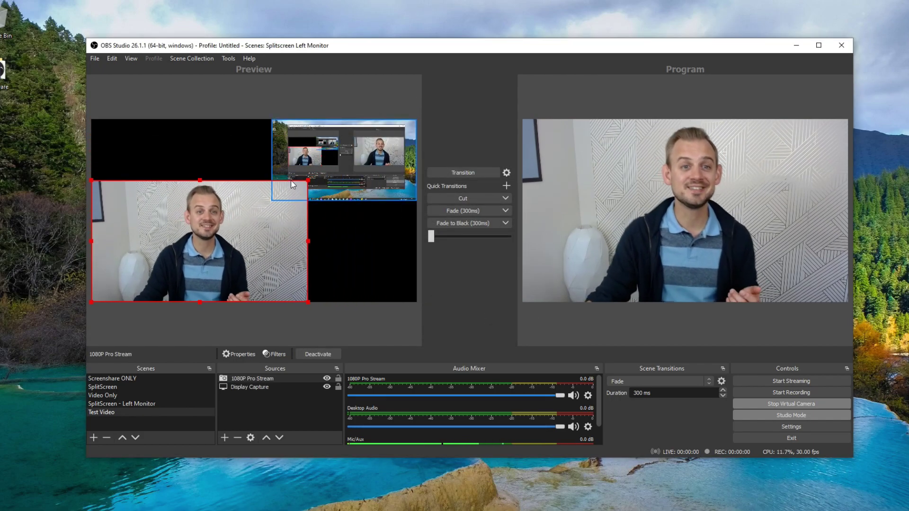
pyautogui.moveTo(308, 181); pyautogui.dragTo(258, 209)
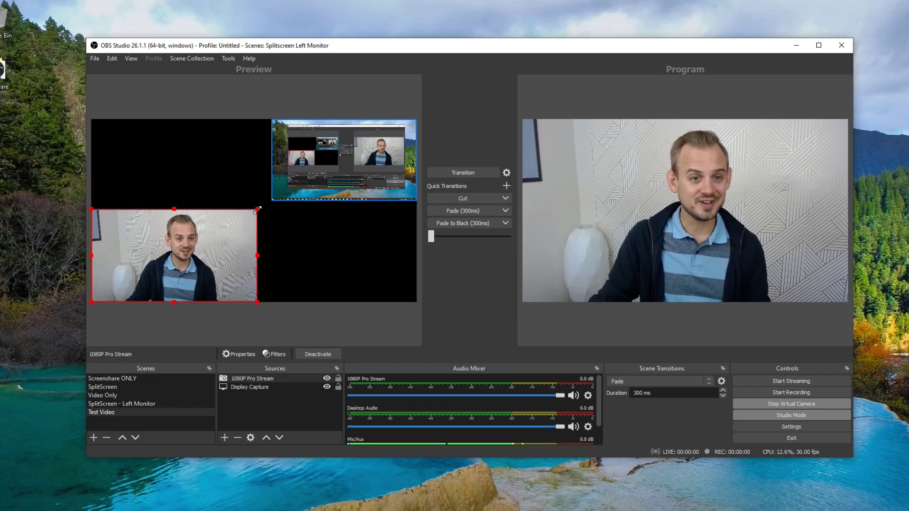
pyautogui.moveTo(216, 238)
pyautogui.mouseDown()
pyautogui.moveTo(226, 147)
pyautogui.moveTo(218, 235)
pyautogui.mouseUp()
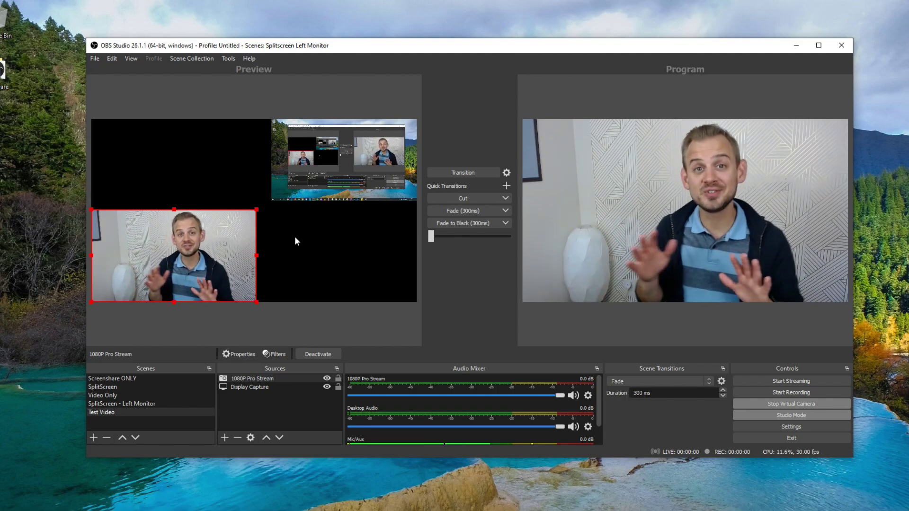
pyautogui.click(481, 173)
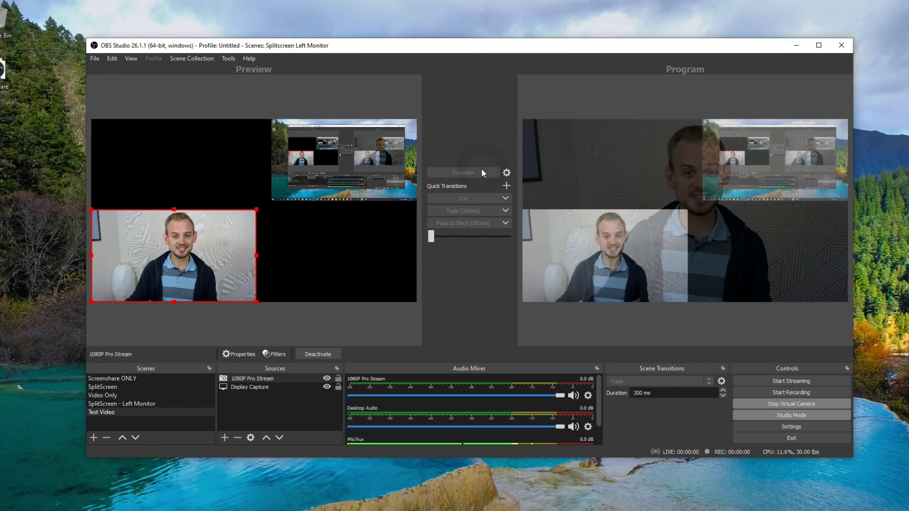
pyautogui.moveTo(0, 72); pyautogui.dragTo(0, 59)
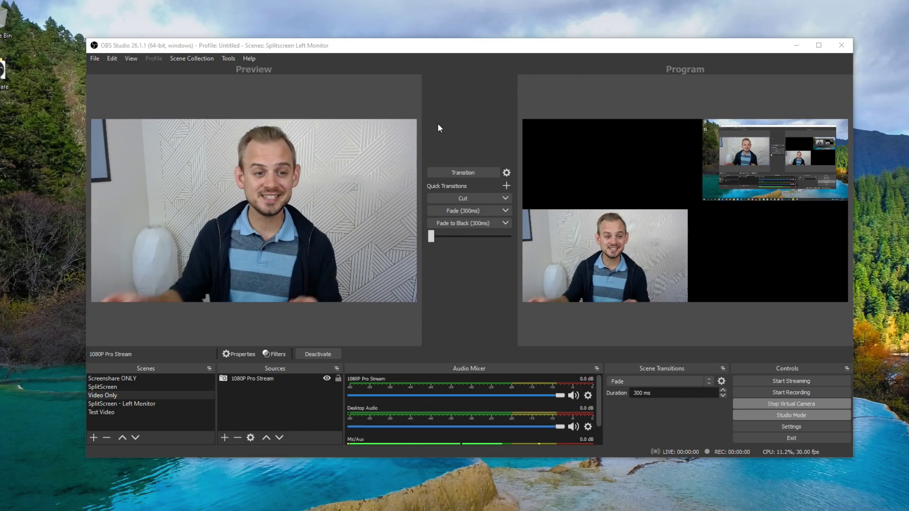
pyautogui.click(104, 412)
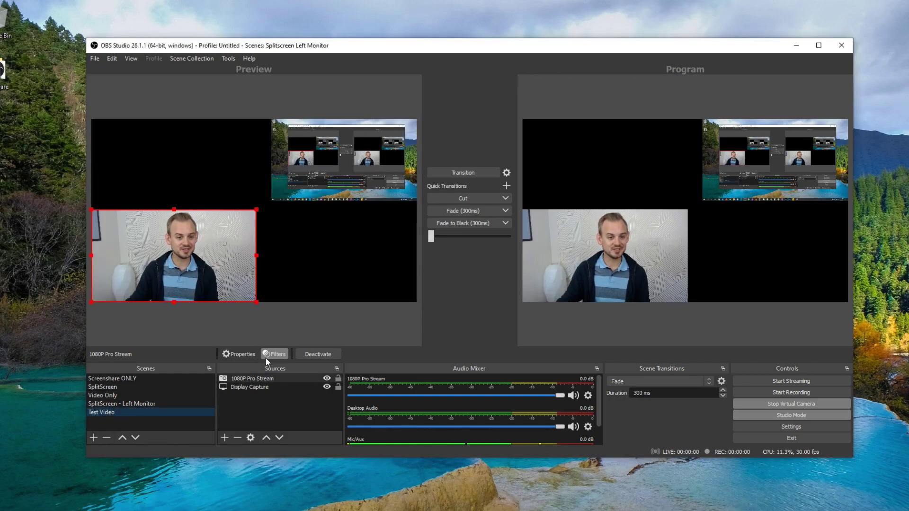
# Step: Add the existing Image source to the Test Video scene
pyautogui.click(226, 437)
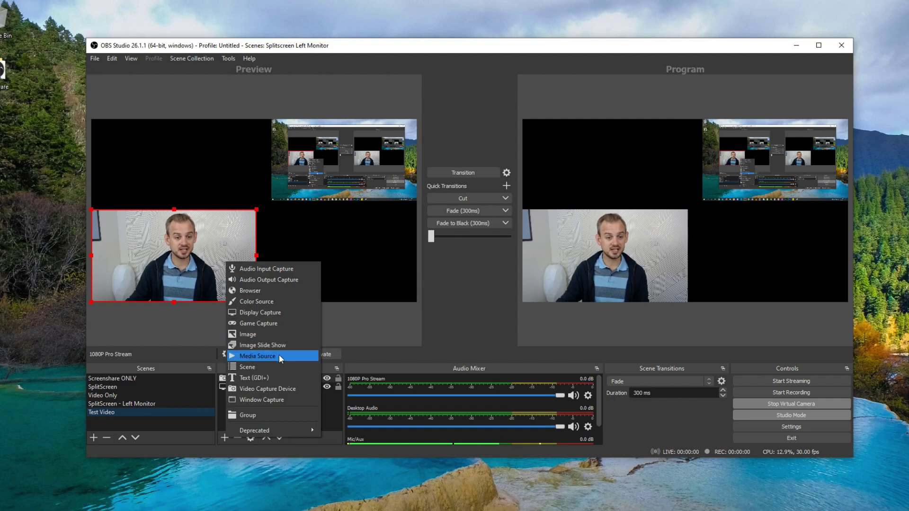
pyautogui.click(279, 338)
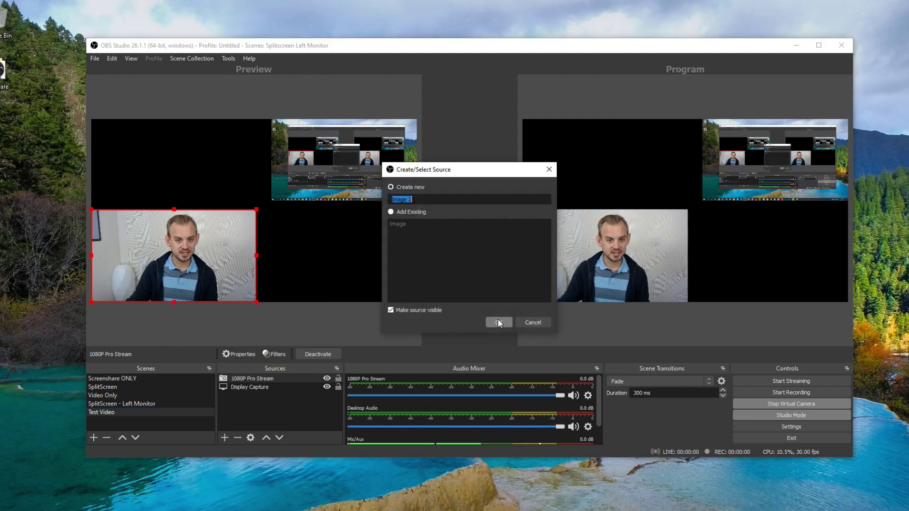
pyautogui.click(408, 213)
pyautogui.click(405, 224)
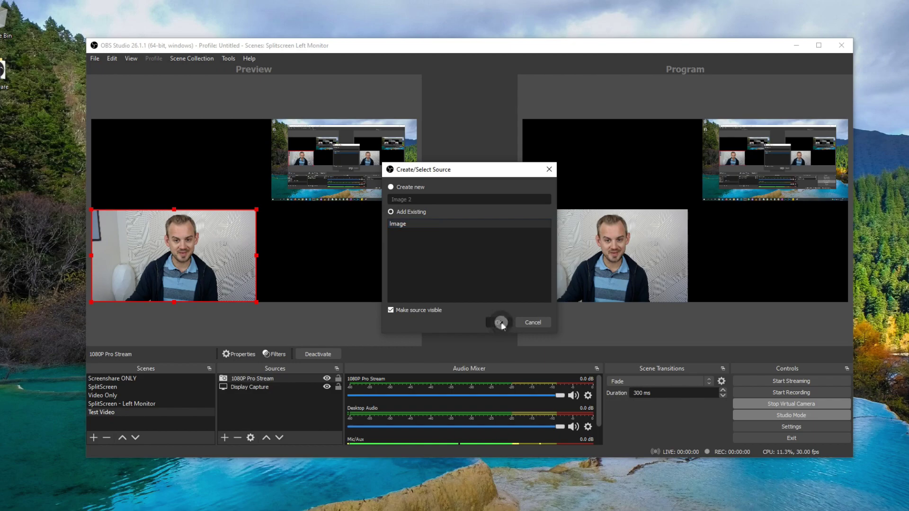
pyautogui.click(498, 323)
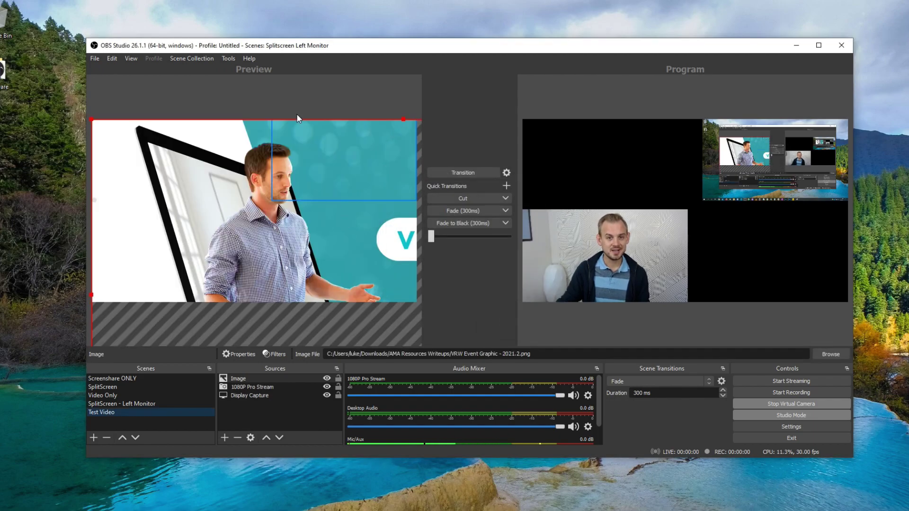
# Step: Stretch the graphic to fill the canvas and move it to the bottom of Sources
pyautogui.moveTo(91, 119)
pyautogui.mouseDown()
pyautogui.moveTo(243, 207)
pyautogui.moveTo(128, 157)
pyautogui.moveTo(115, 141)
pyautogui.moveTo(264, 224)
pyautogui.moveTo(92, 120)
pyautogui.mouseUp()
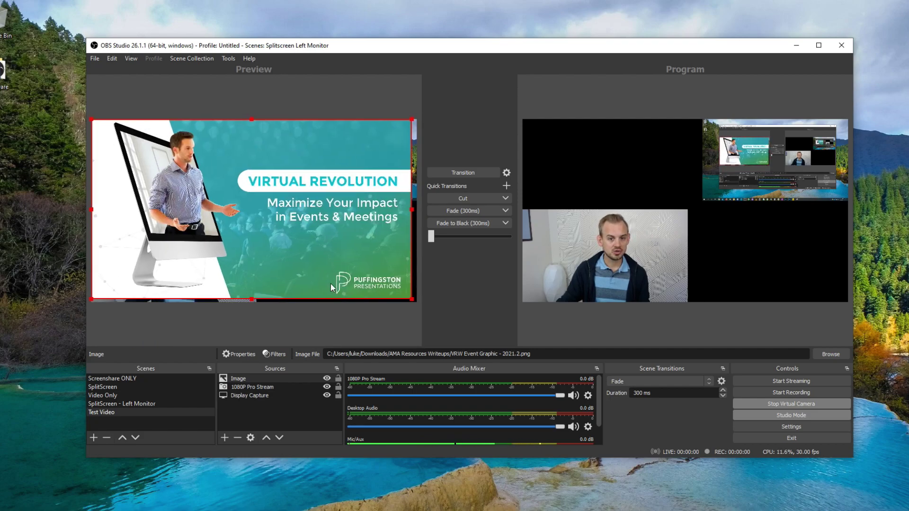
pyautogui.moveTo(410, 299); pyautogui.dragTo(414, 301)
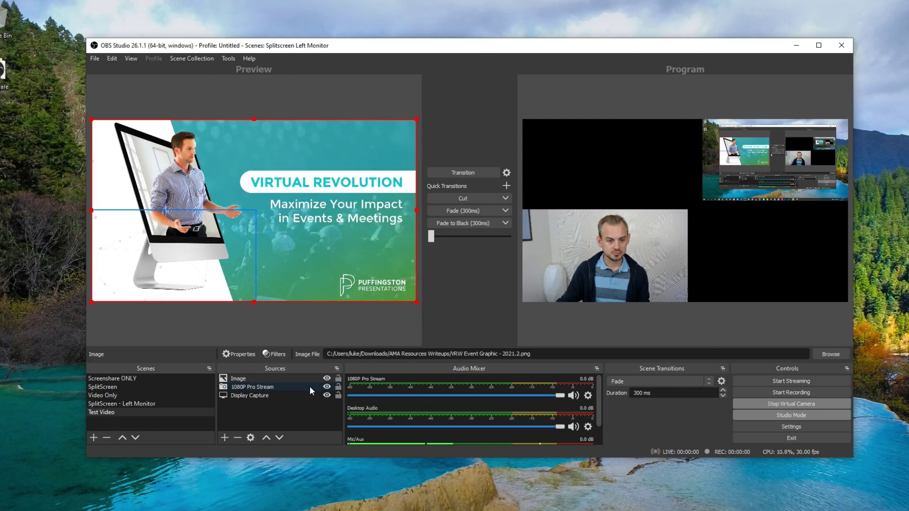
pyautogui.click(240, 378)
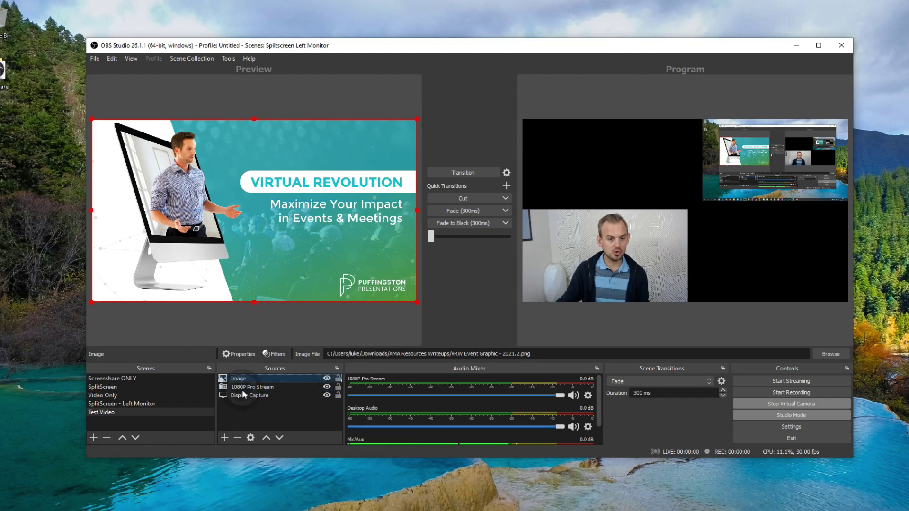
pyautogui.click(279, 437)
pyautogui.click(279, 438)
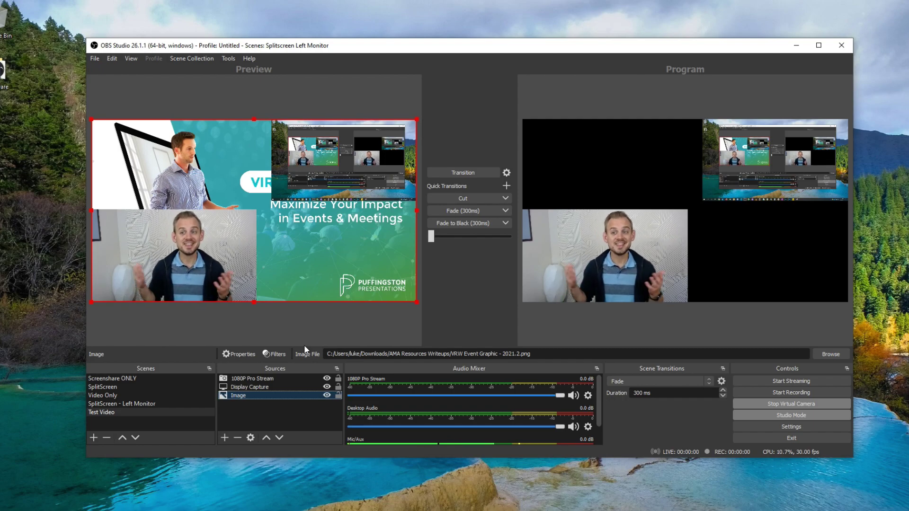
# Step: Transition the layout with the graphic live and drag the Zoom window back over OBS
pyautogui.click(464, 171)
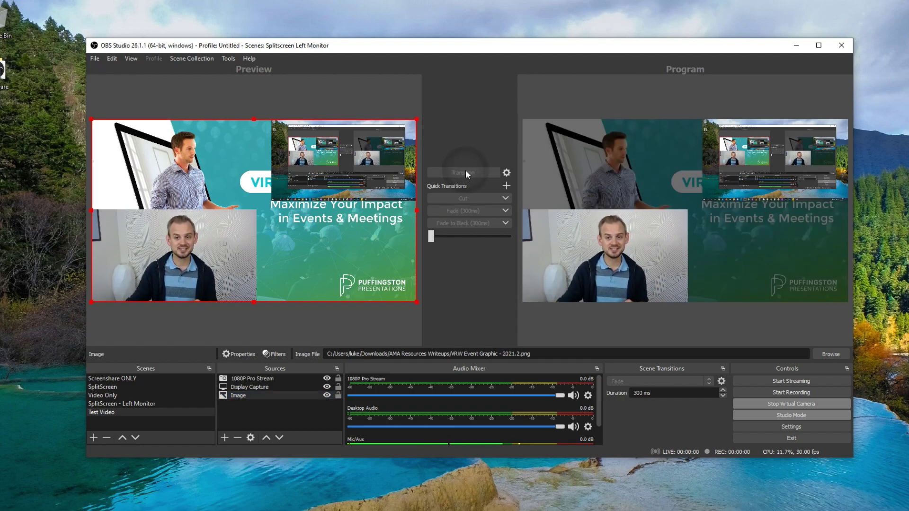
pyautogui.moveTo(0, 78); pyautogui.dragTo(311, 71)
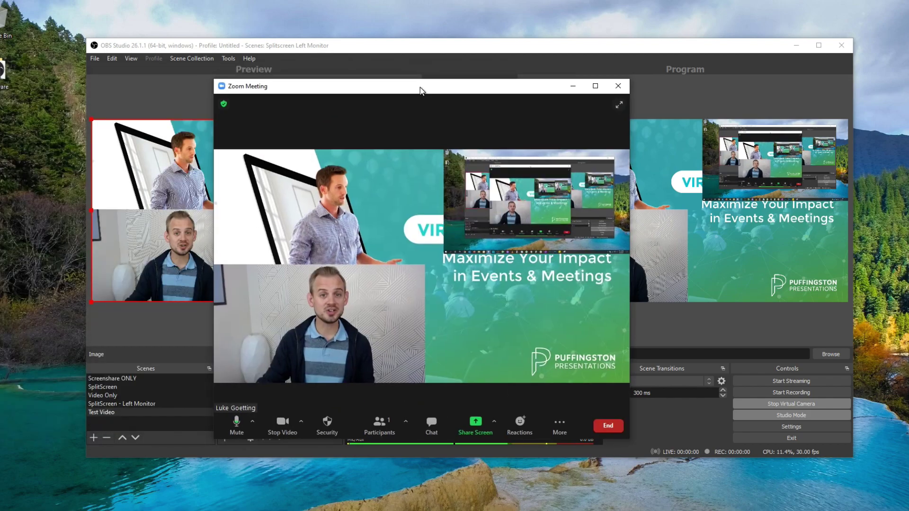
pyautogui.moveTo(420, 87); pyautogui.dragTo(465, 75)
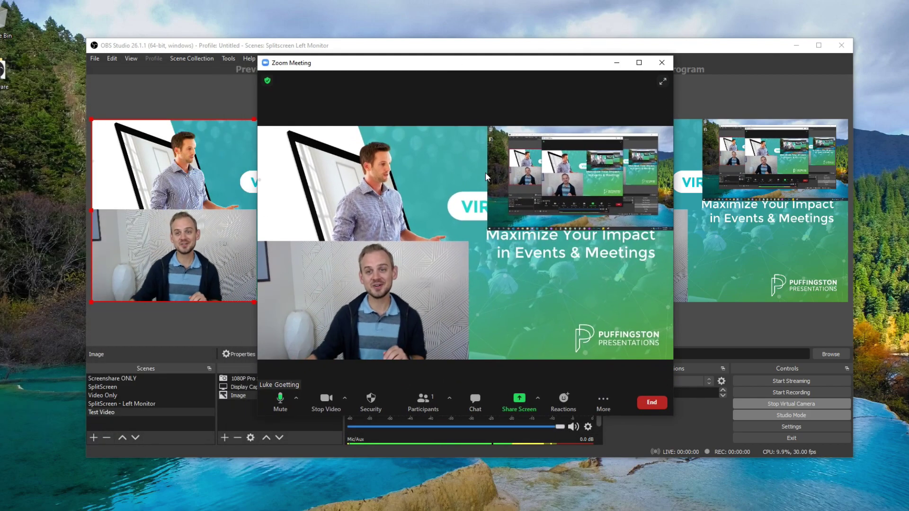
# Step: Minimise OBS Studio and switch the Zoom meeting video, showing the speaker's webcam, to full screen
pyautogui.click(796, 45)
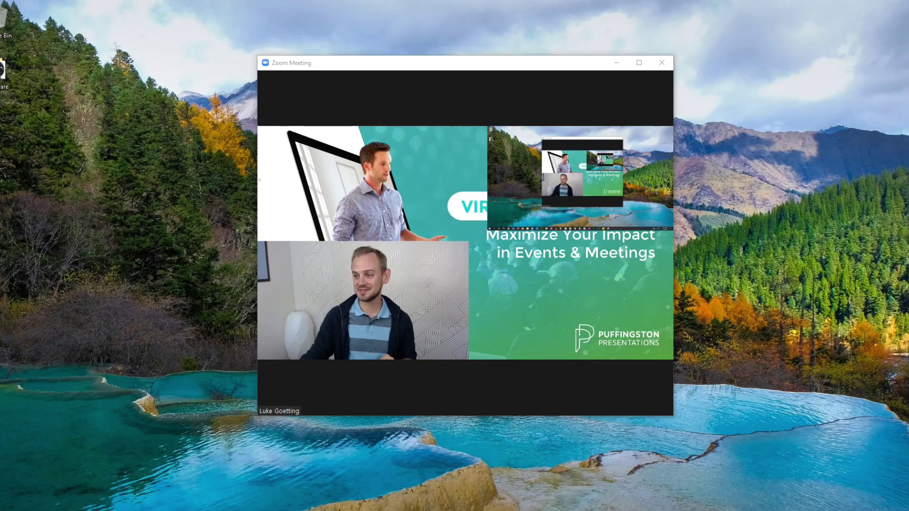
pyautogui.moveTo(459, 164)
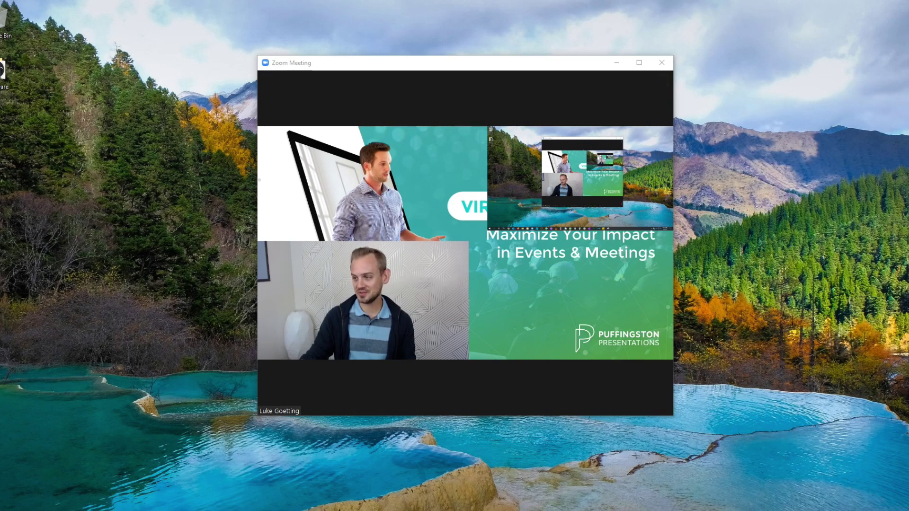
pyautogui.moveTo(459, 117)
pyautogui.doubleClick(426, 140)
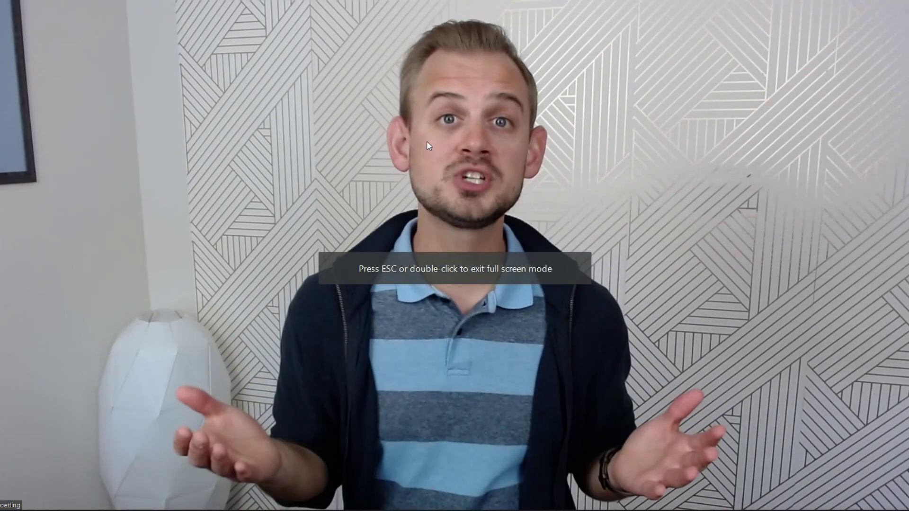